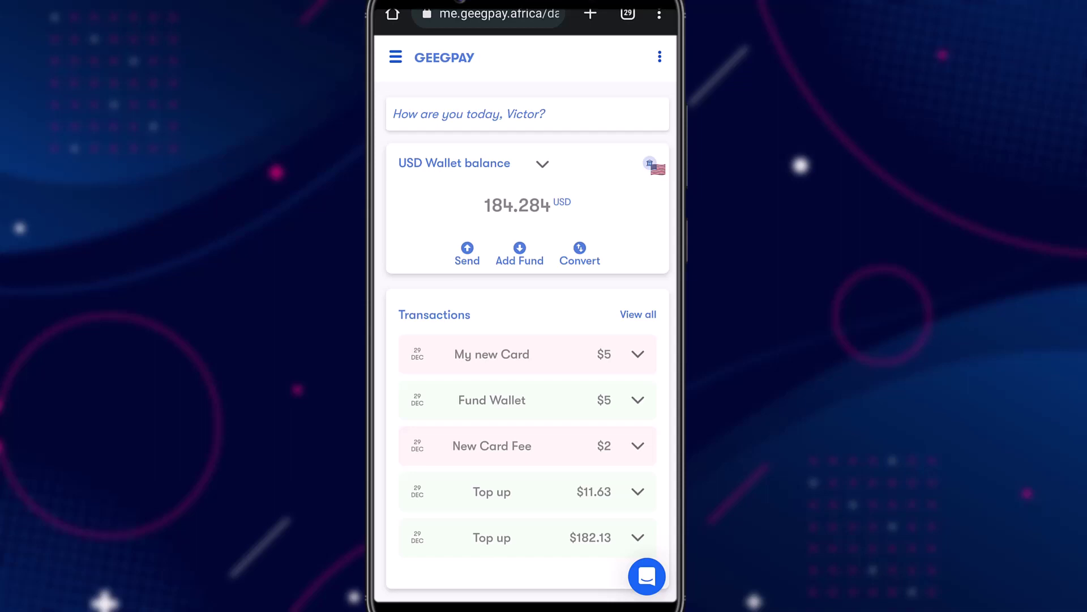
Open Beneficiaries from the menu and browse the three saved NGN bank accounts
scroll(527, 317, "down", 1)
scroll(527, 318, "down", 2)
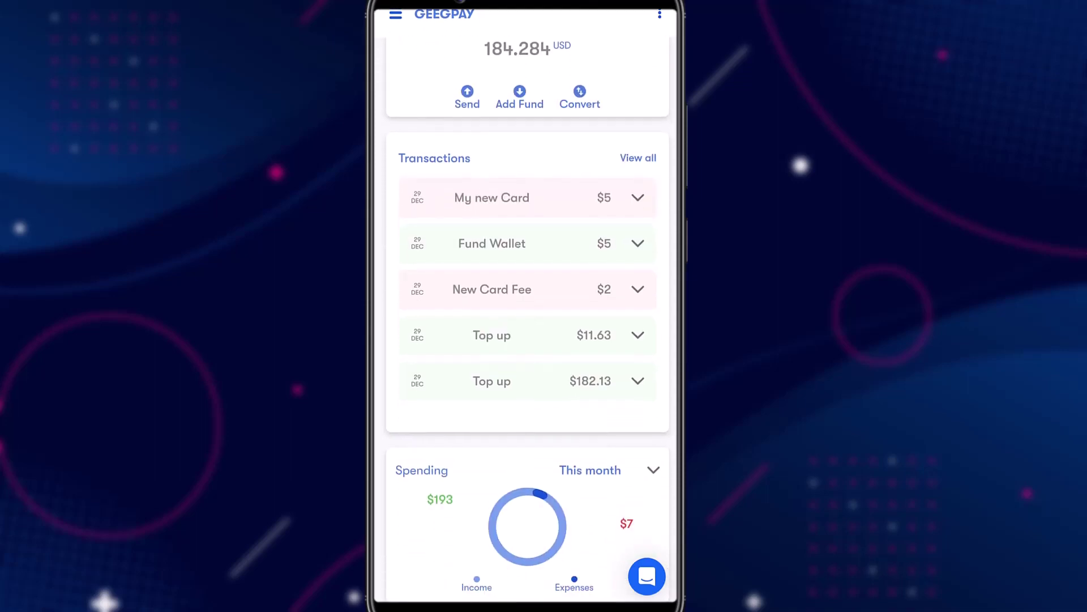
scroll(526, 317, "down", 2)
scroll(527, 317, "down", 4)
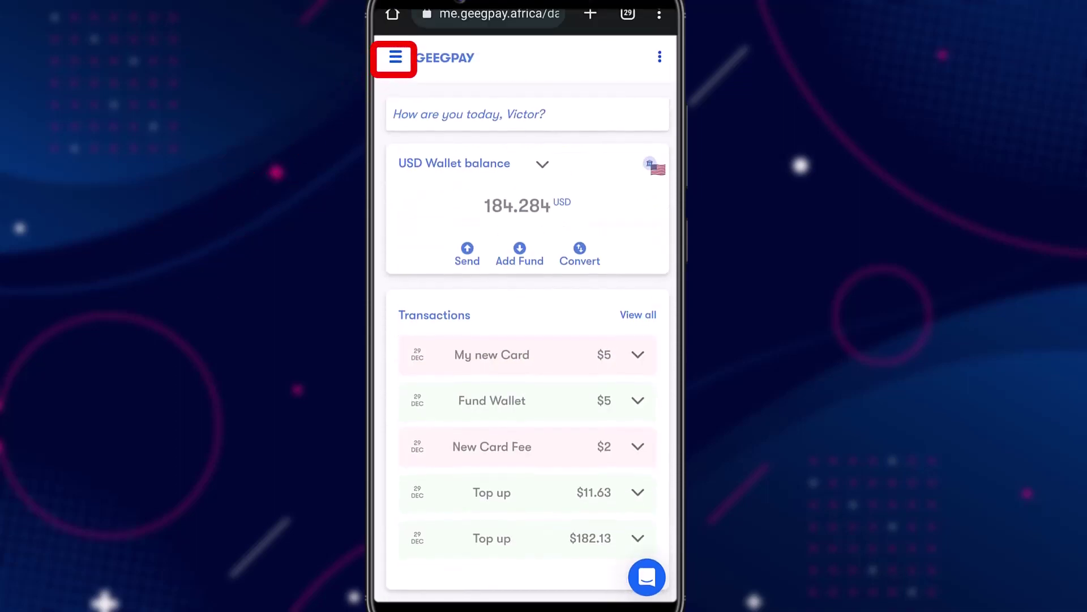
left_click(389, 58)
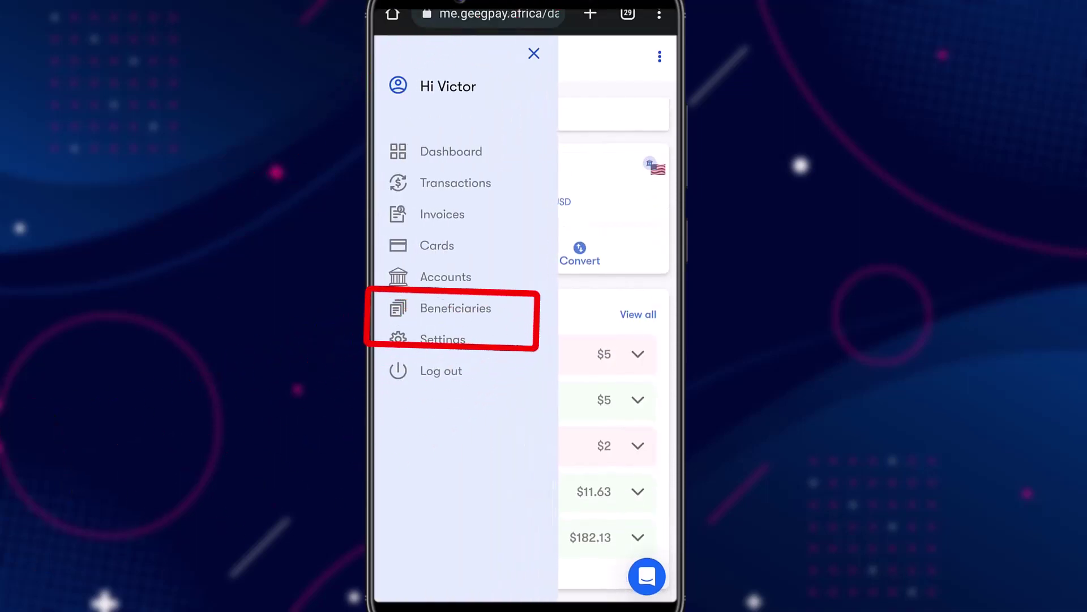
left_click(455, 308)
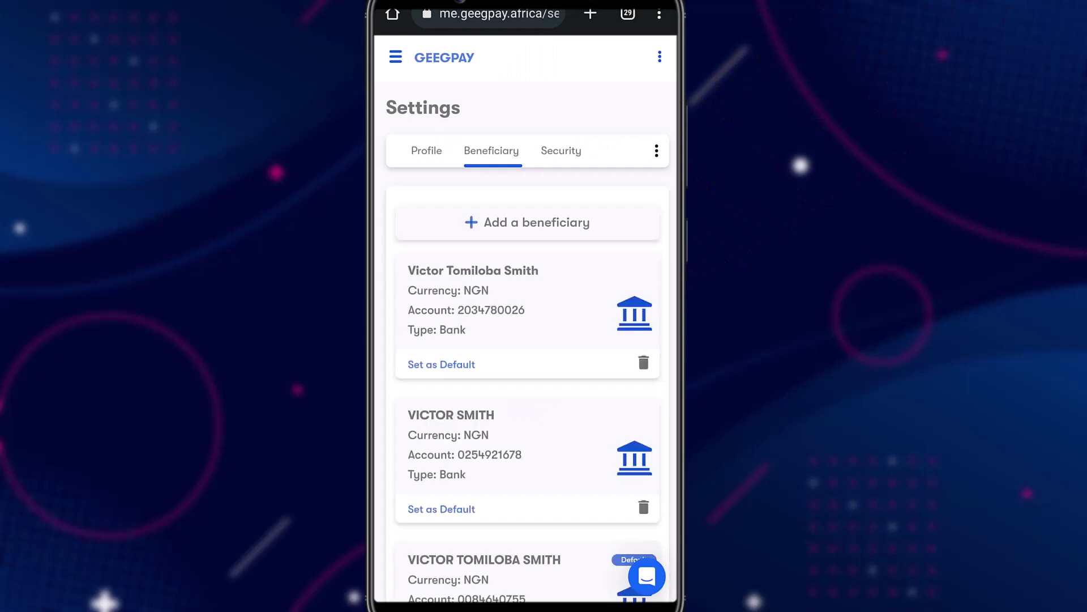
scroll(525, 339, "down", 3)
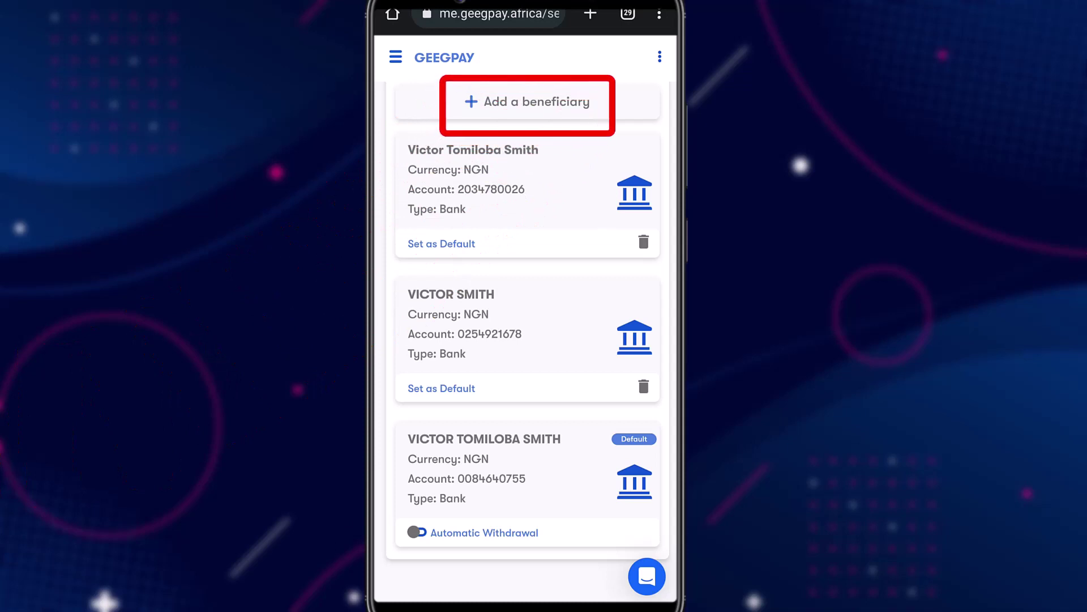
Start a new Bank Transfer beneficiary with currency Nigerian Naira and country Nigeria
left_click(527, 102)
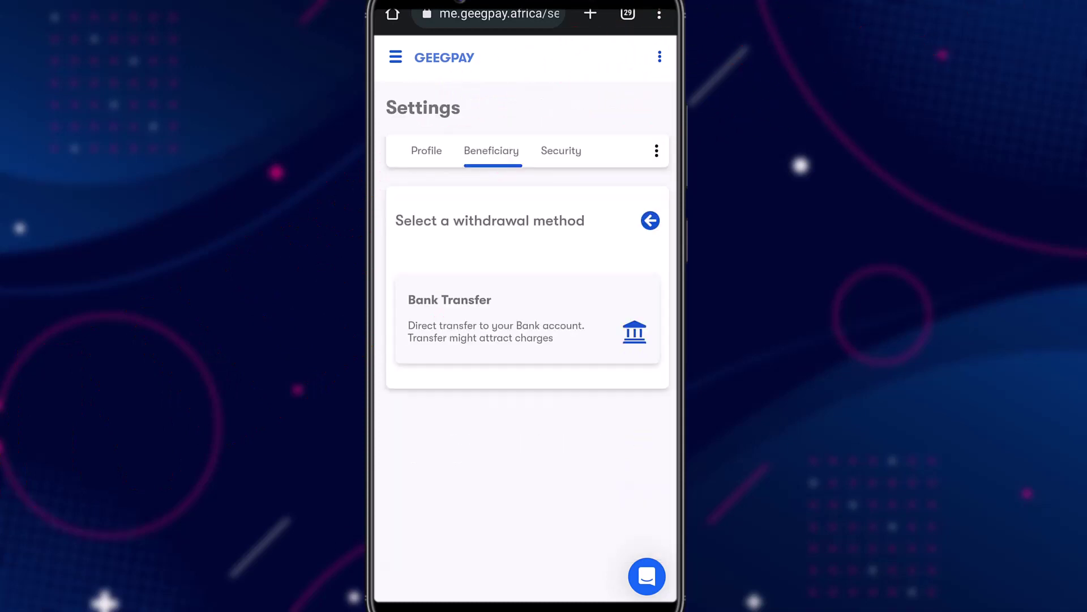
left_click(527, 317)
left_click(527, 434)
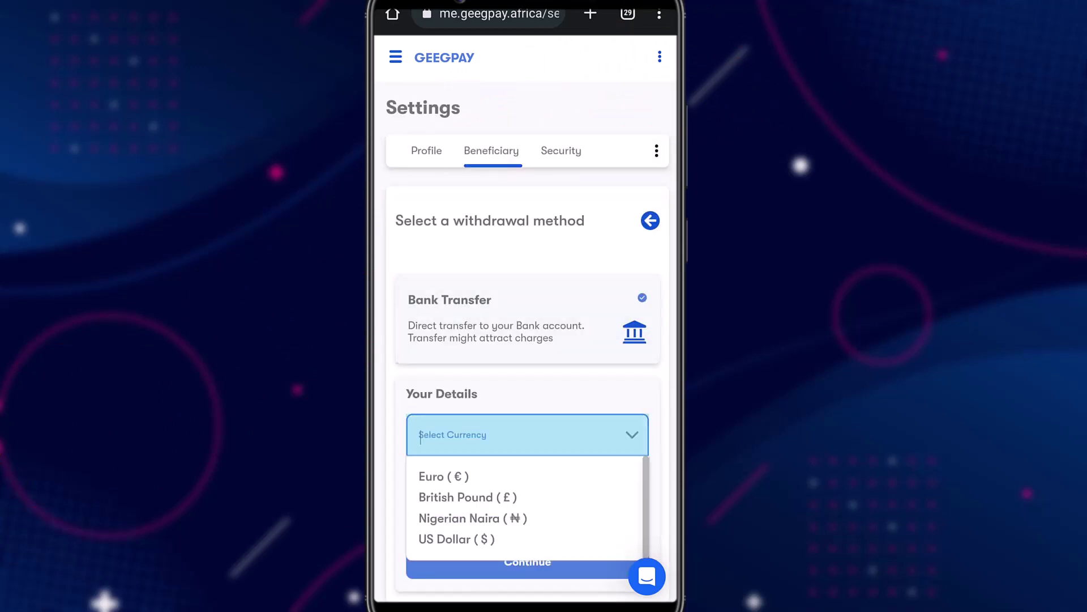
left_click(473, 306)
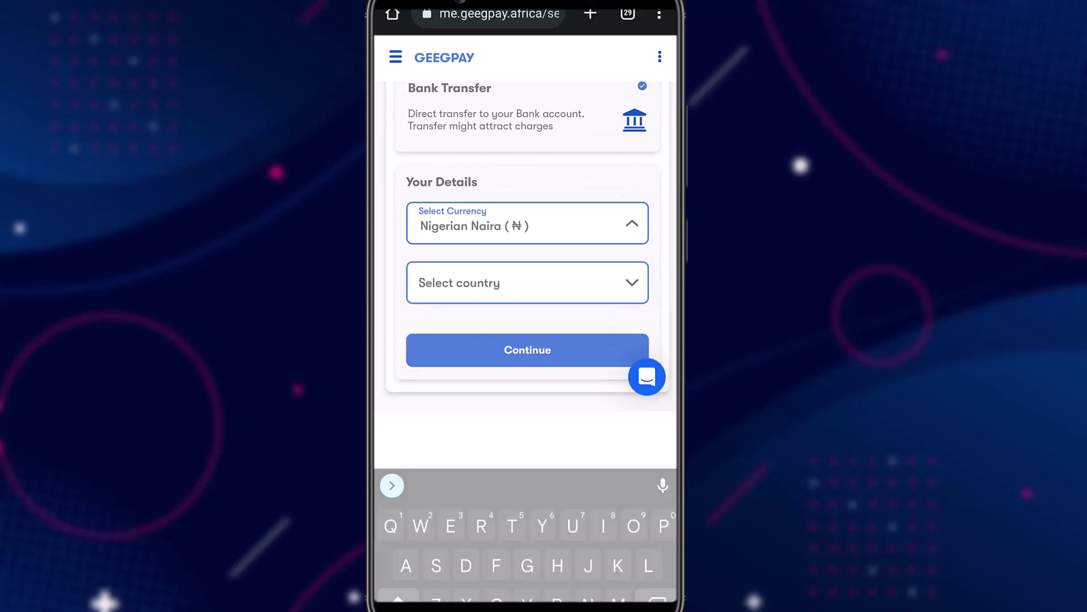
left_click(524, 323)
type("Nig")
left_click(442, 286)
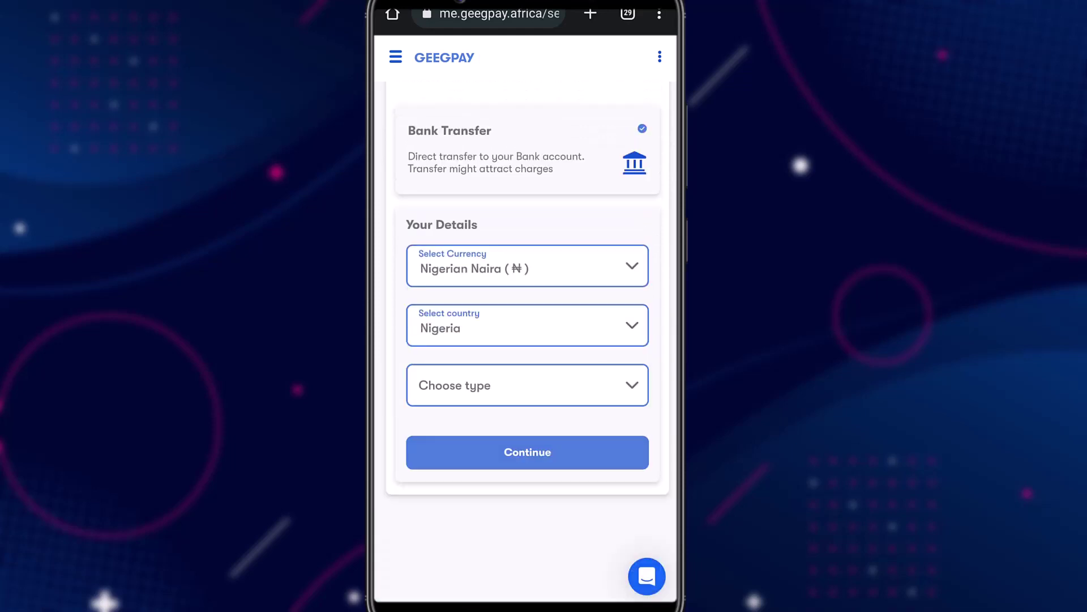
Set account type Local bank account and recipient Person, then fill in the bank and account details
left_click(527, 381)
left_click(474, 421)
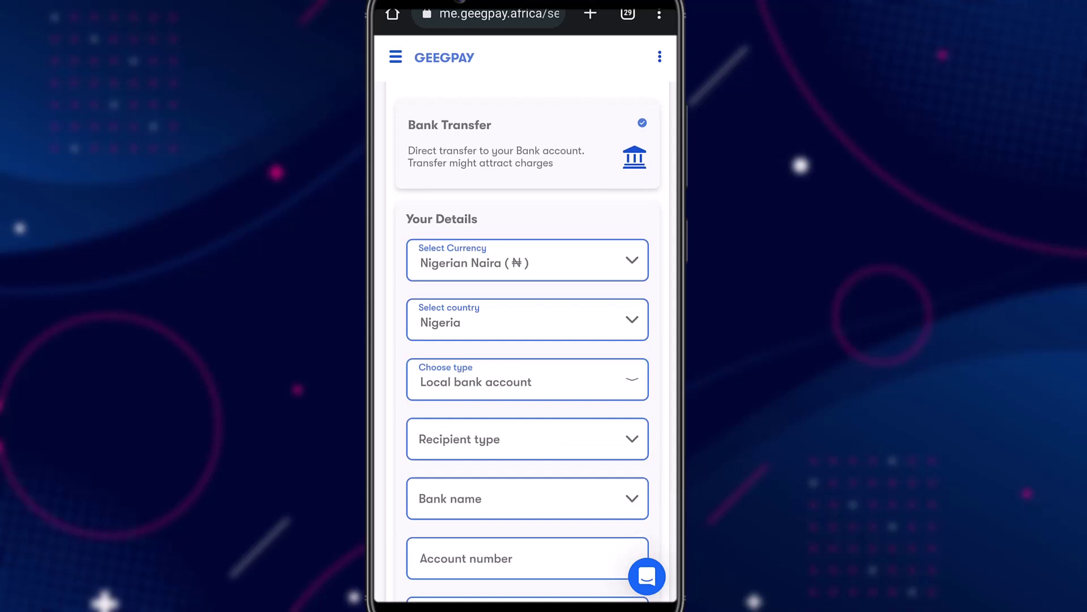
scroll(526, 340, "down", 3)
left_click(526, 259)
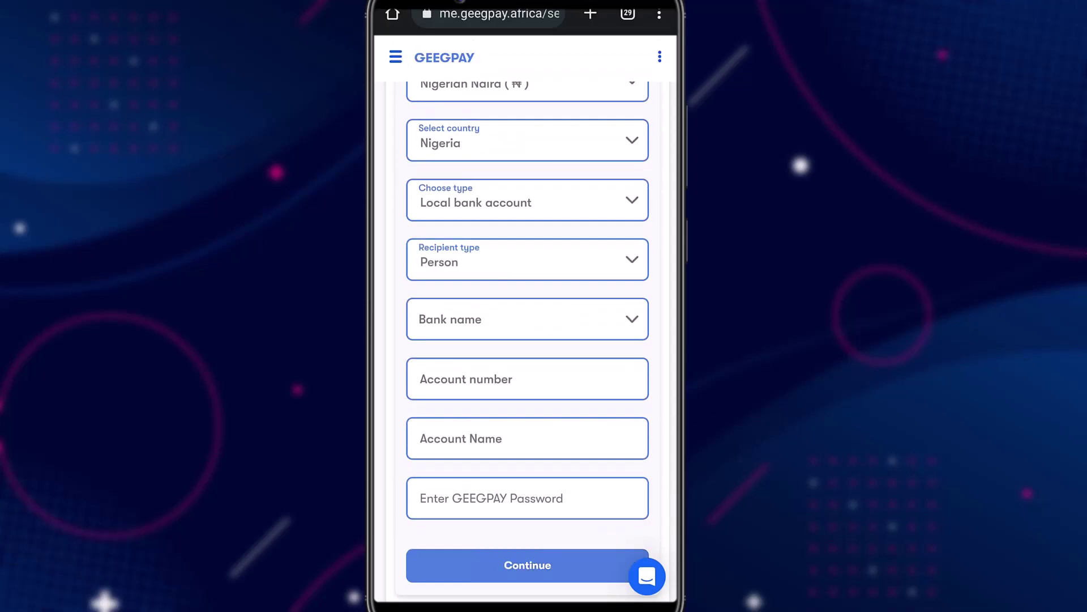
left_click(527, 319)
scroll(527, 357, "down", 3)
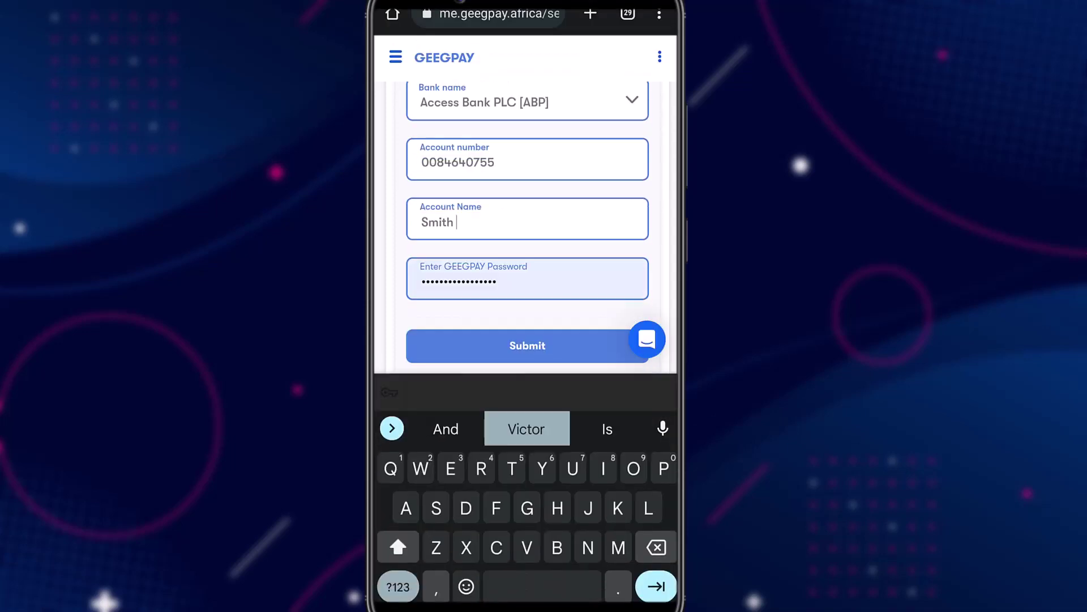
scroll(526, 226, "down", 2)
left_click(490, 222)
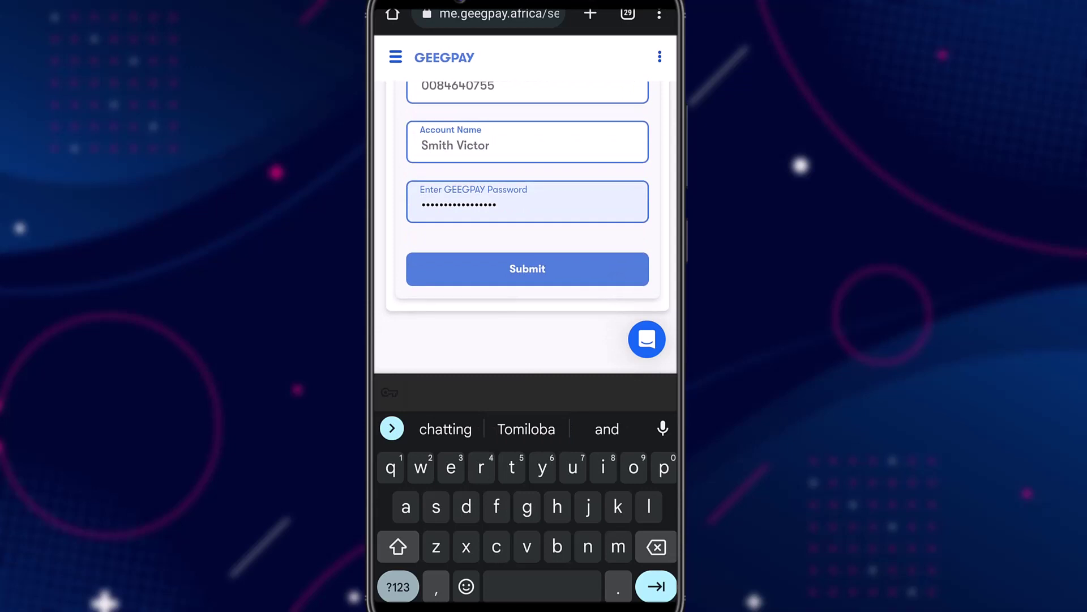
scroll(527, 226, "up", 3)
scroll(527, 226, "up", 5)
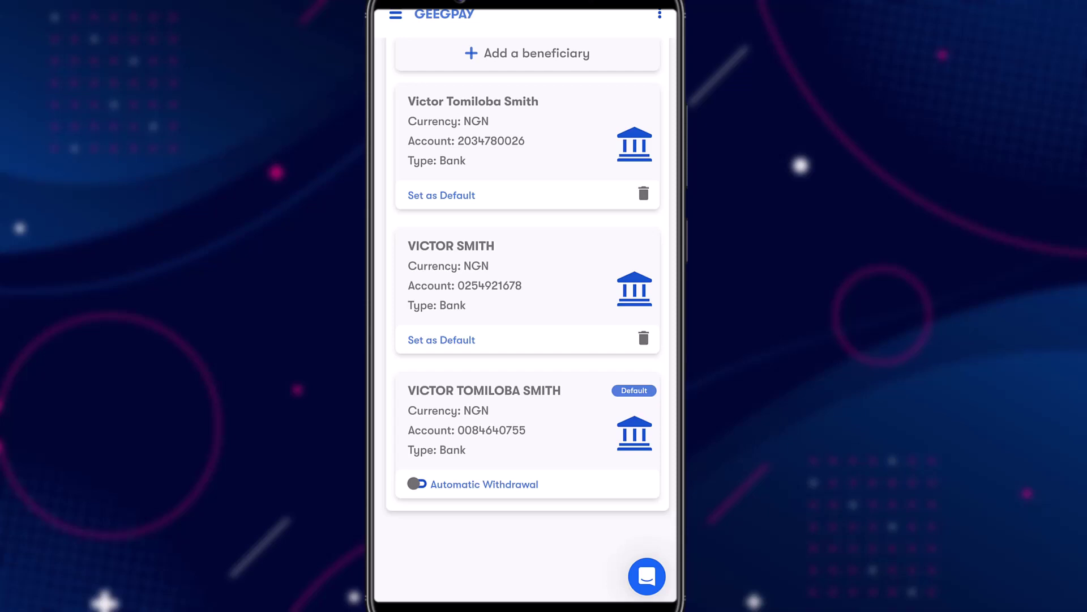
Scroll back up the page to return to the dashboard
scroll(526, 306, "up", 10)
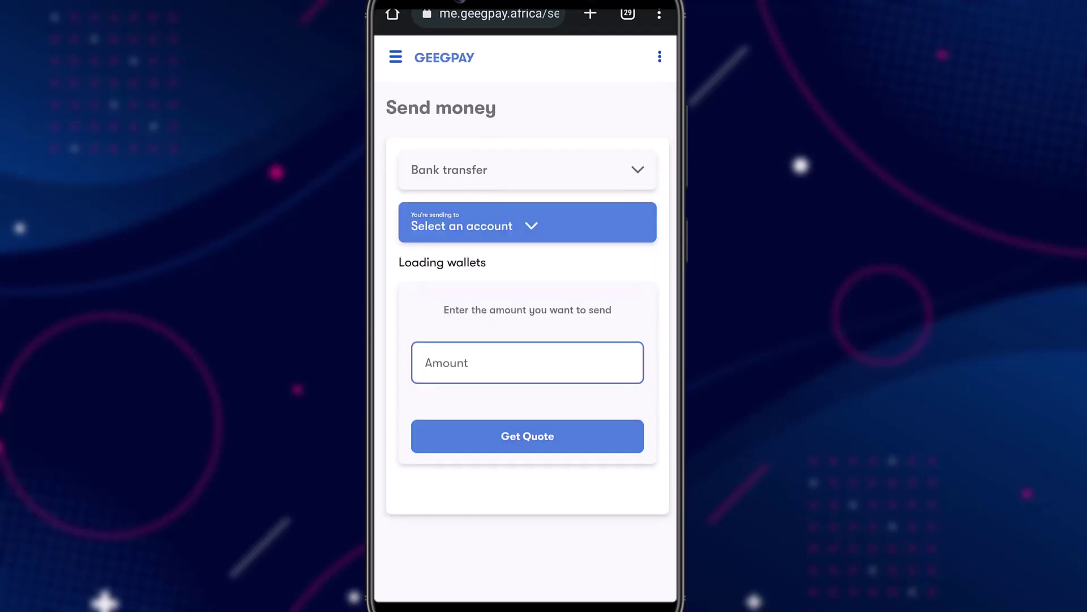
Quote 184 USD as 132,686.38 NGN with a $0.02 fee
type("18")
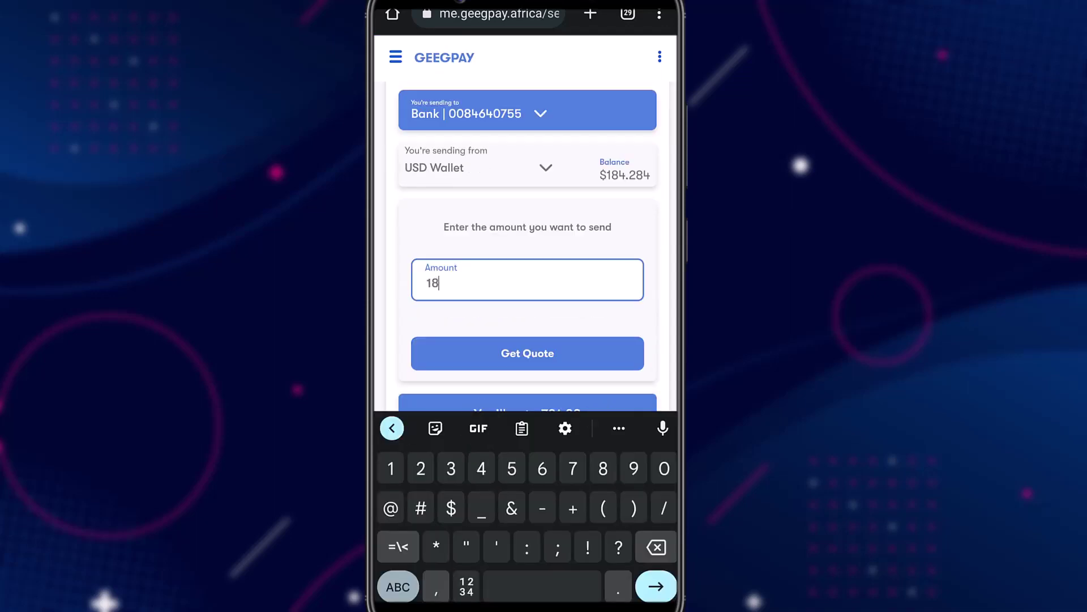
type("4")
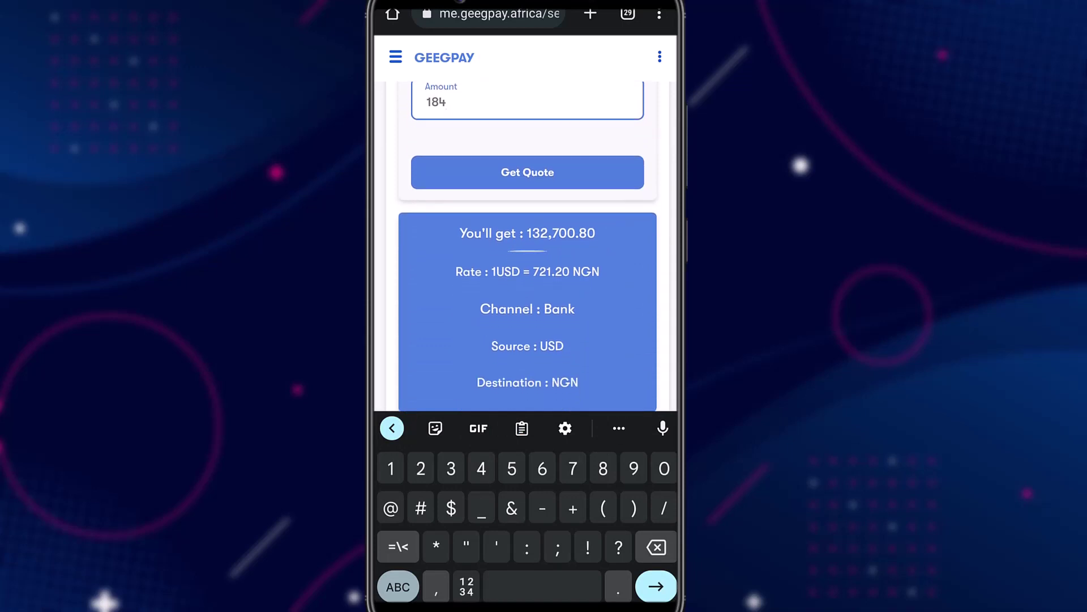
key("Return")
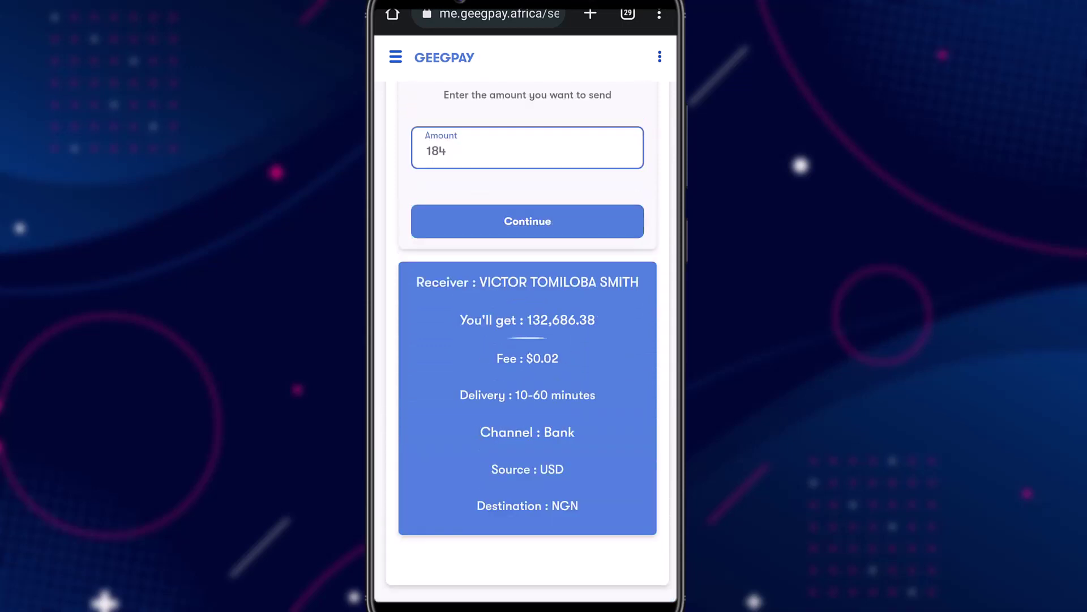
scroll(526, 306, "down", 1)
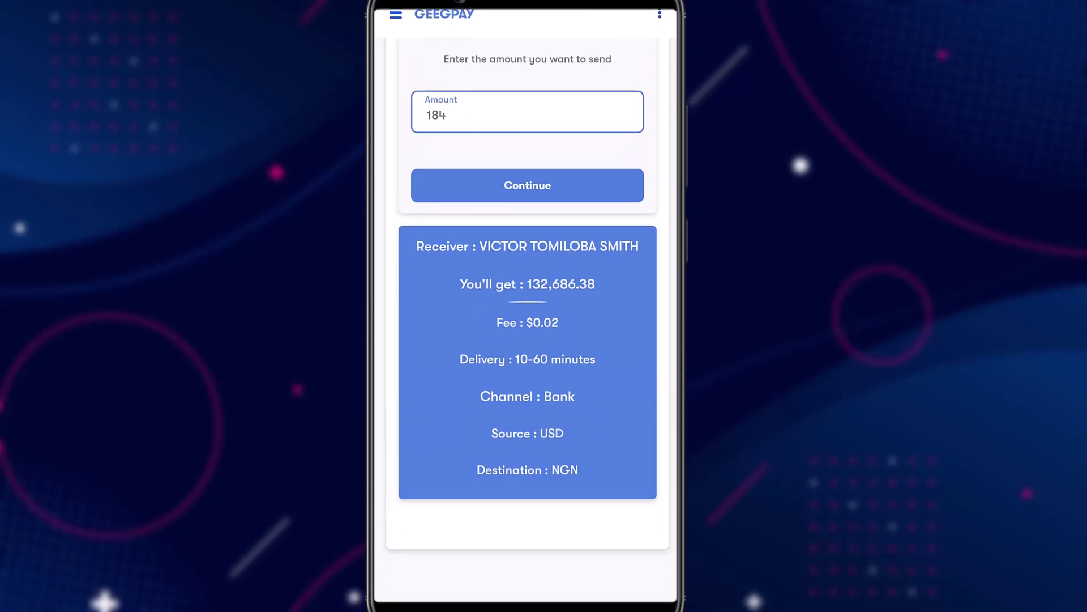
scroll(527, 294, "down", 1)
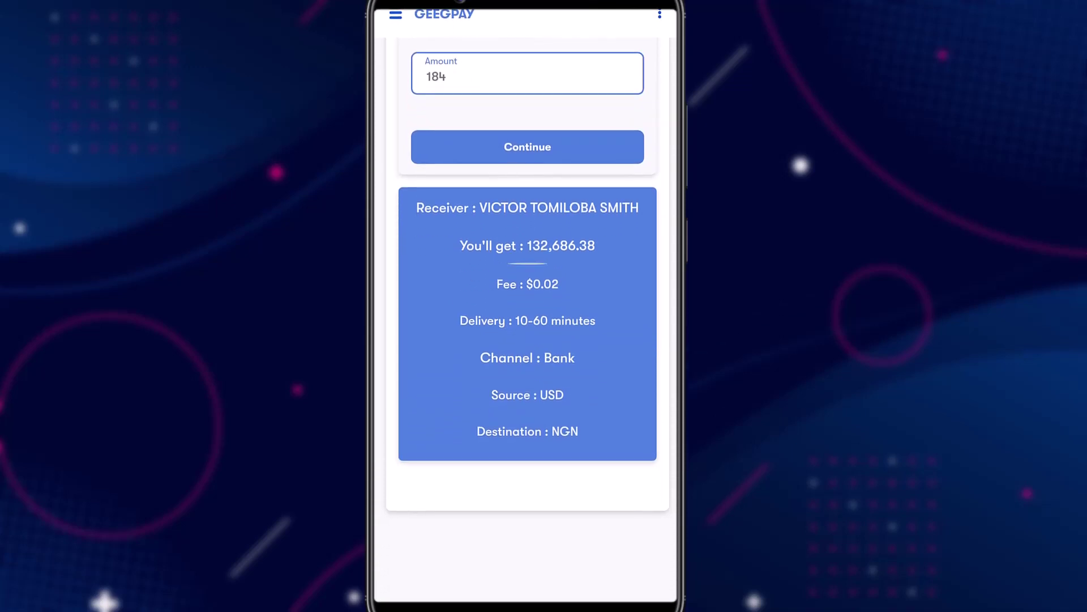
scroll(528, 305, "up", 5)
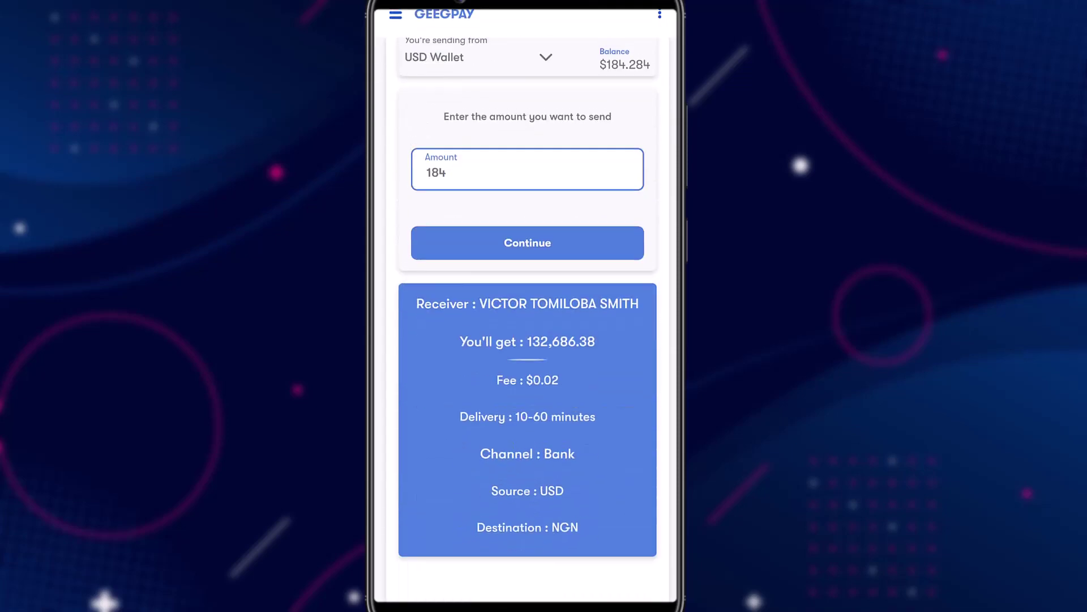
Choose a different saved bank account and get a new quote for sending 184 USD
left_click(531, 226)
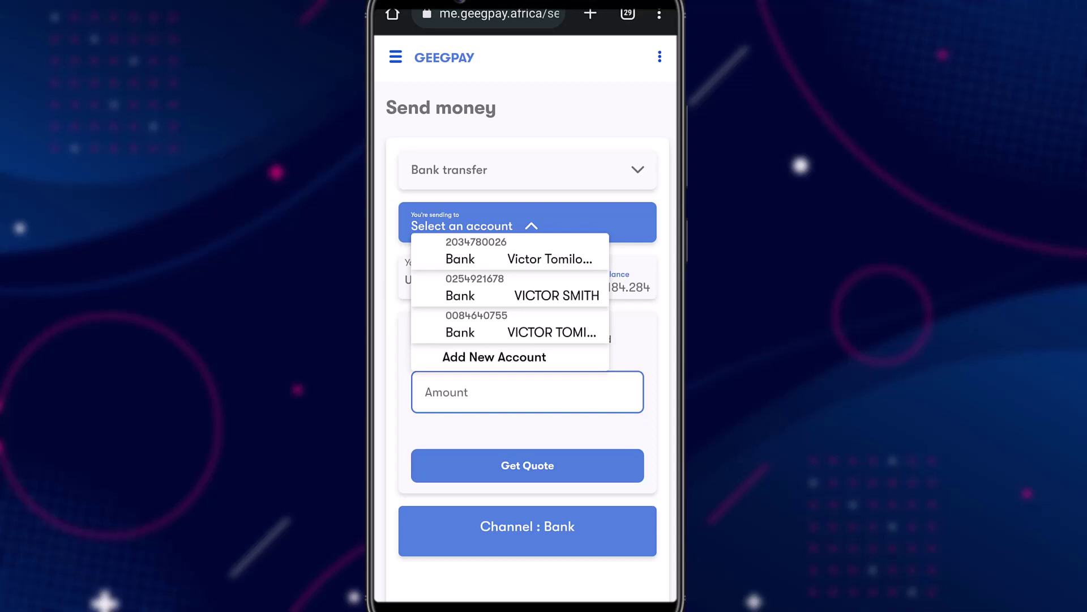
left_click(498, 251)
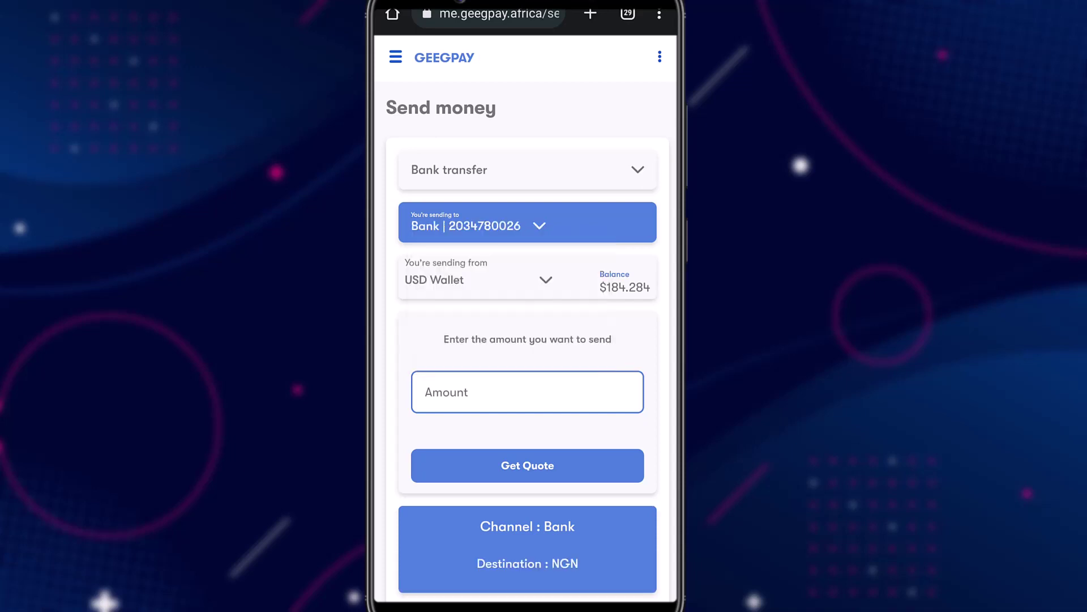
left_click(527, 392)
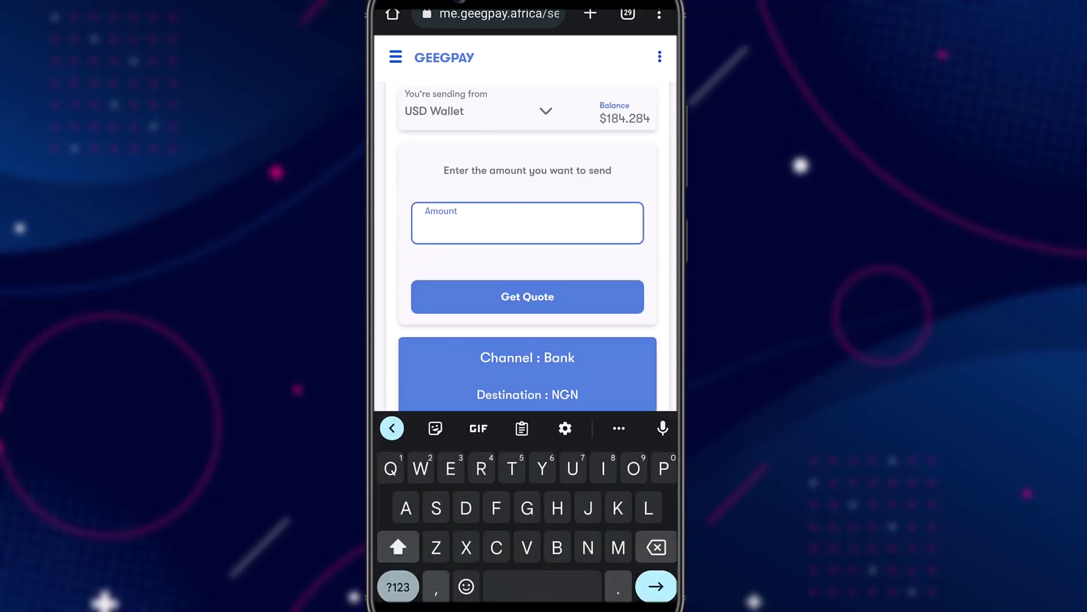
left_click(399, 587)
type("184")
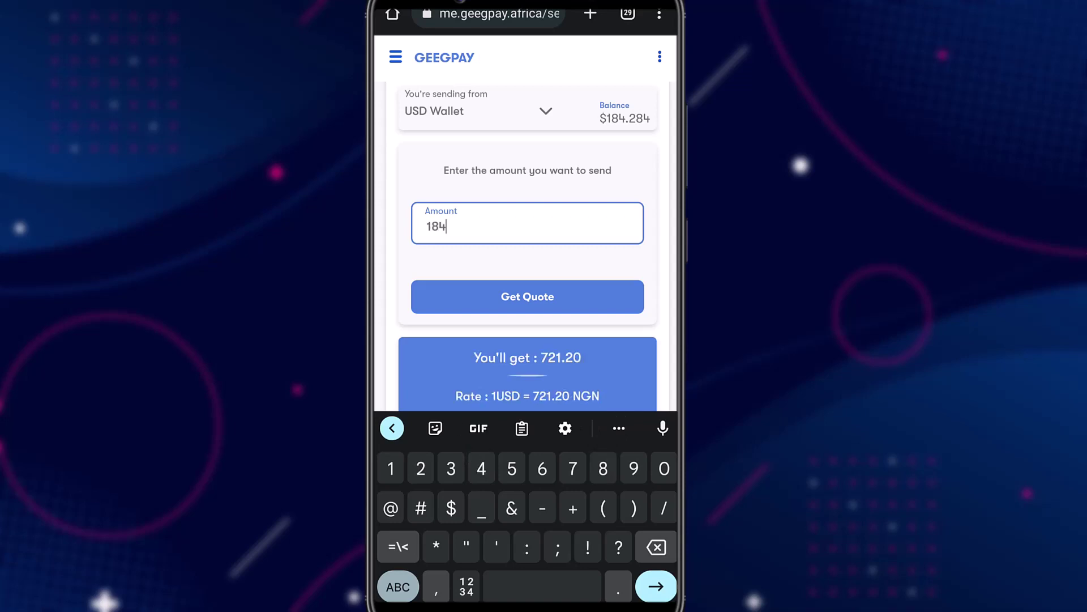
key("Return")
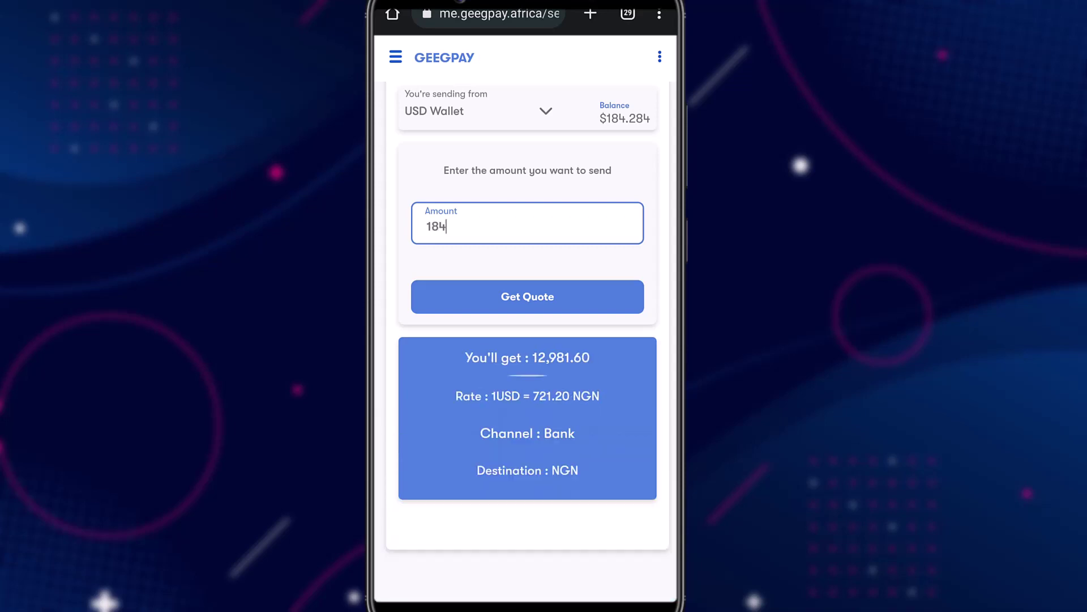
left_click(528, 296)
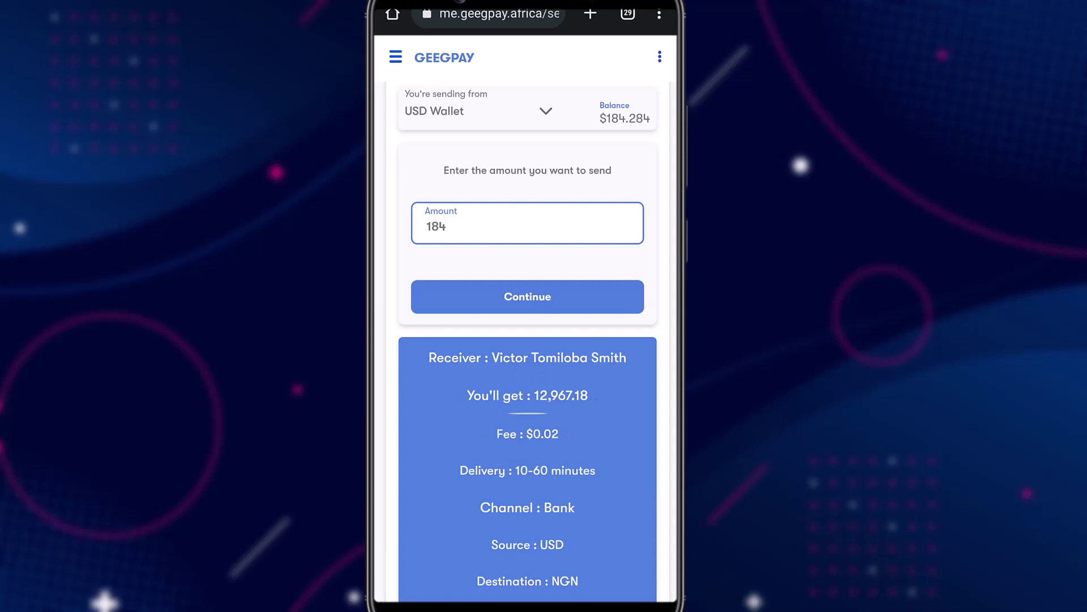
scroll(526, 339, "down", 1)
scroll(526, 339, "up", 4)
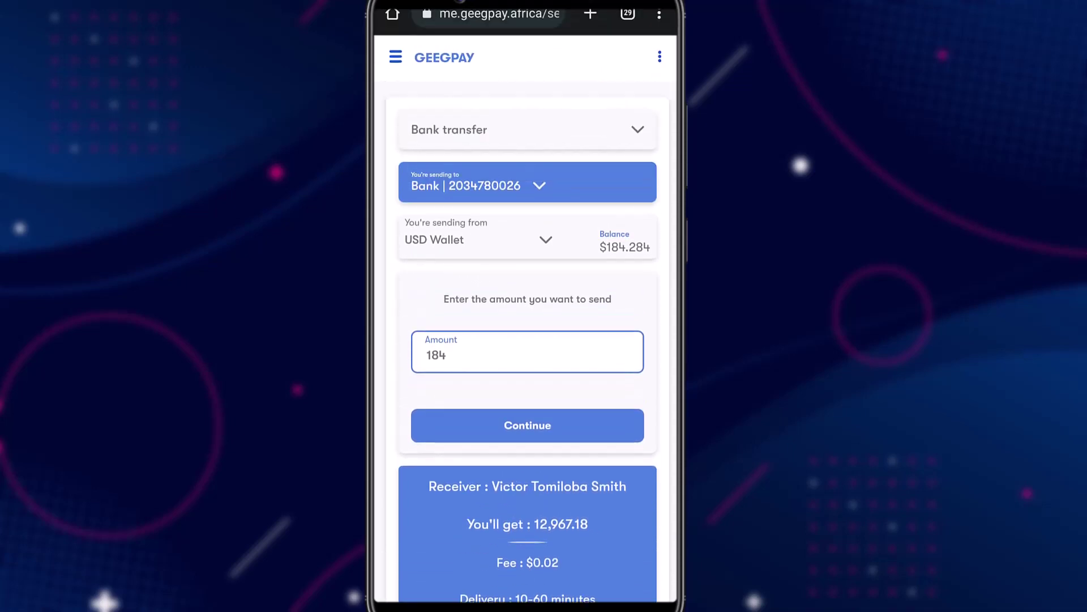
scroll(526, 340, "down", 4)
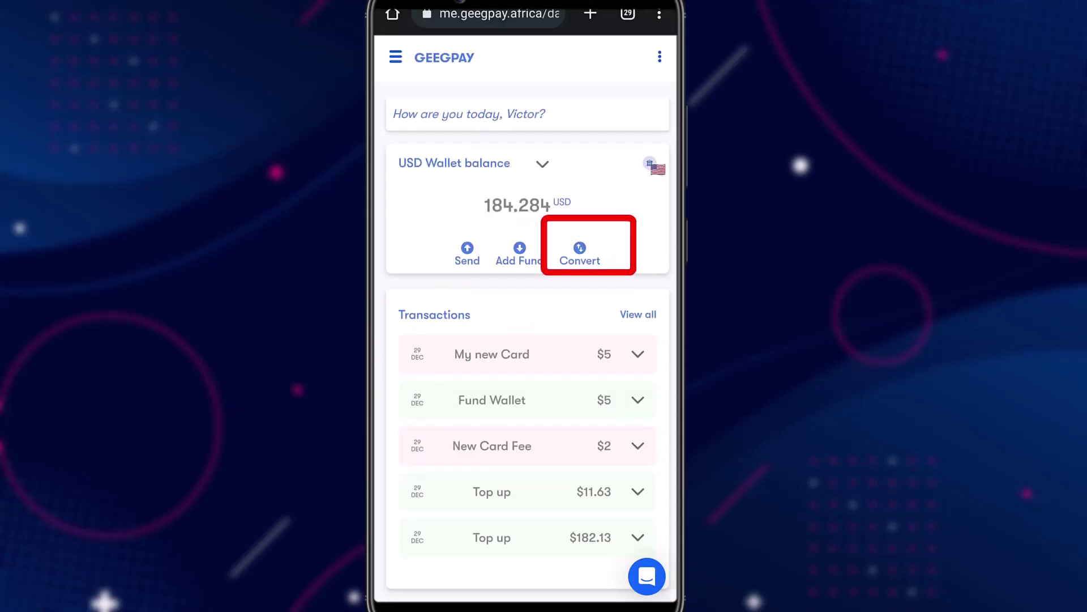
Set up converting 184 USD into ₦132,700.8, up to the password prompt
left_click(580, 252)
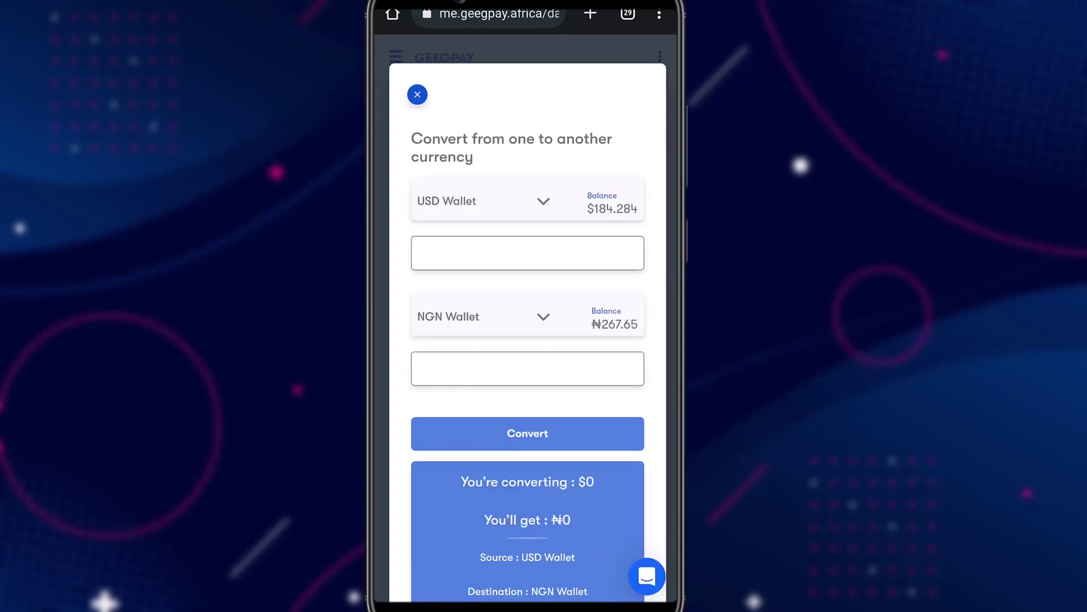
left_click(527, 253)
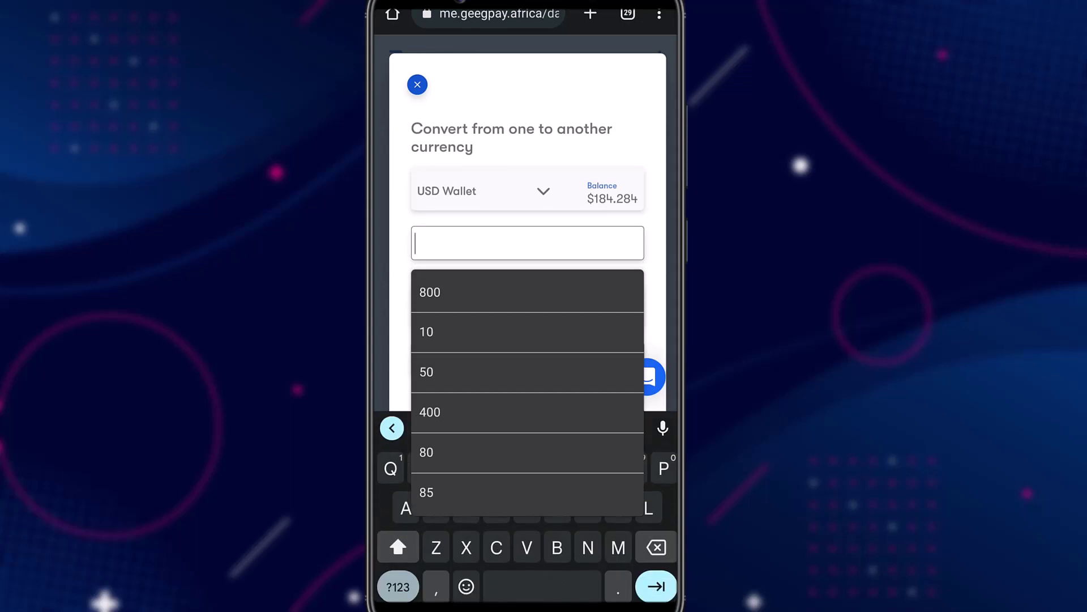
type("184")
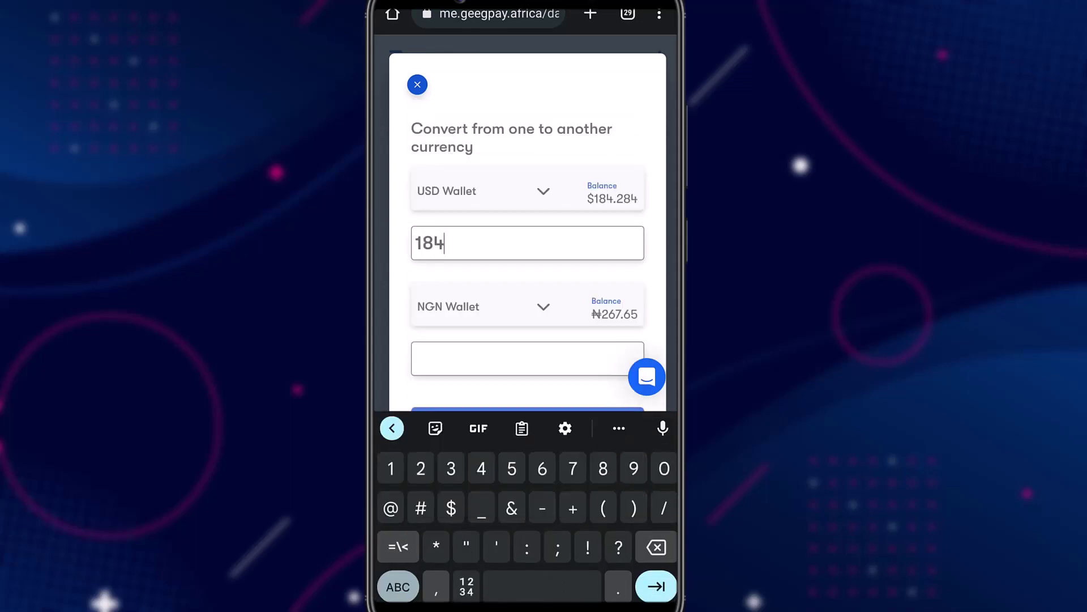
key("Return")
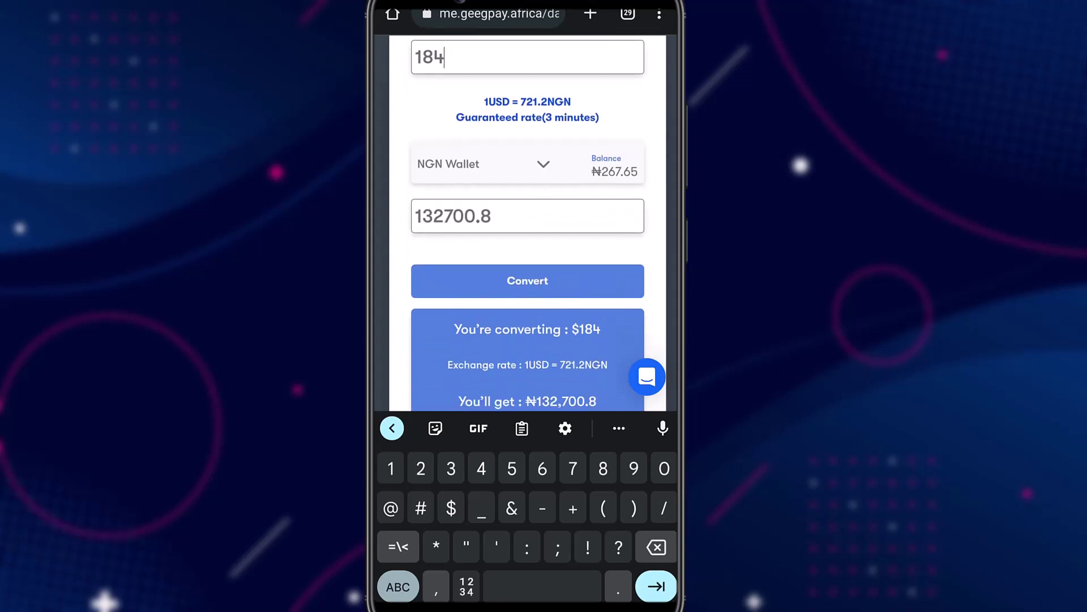
scroll(528, 223, "down", 2)
left_click(527, 209)
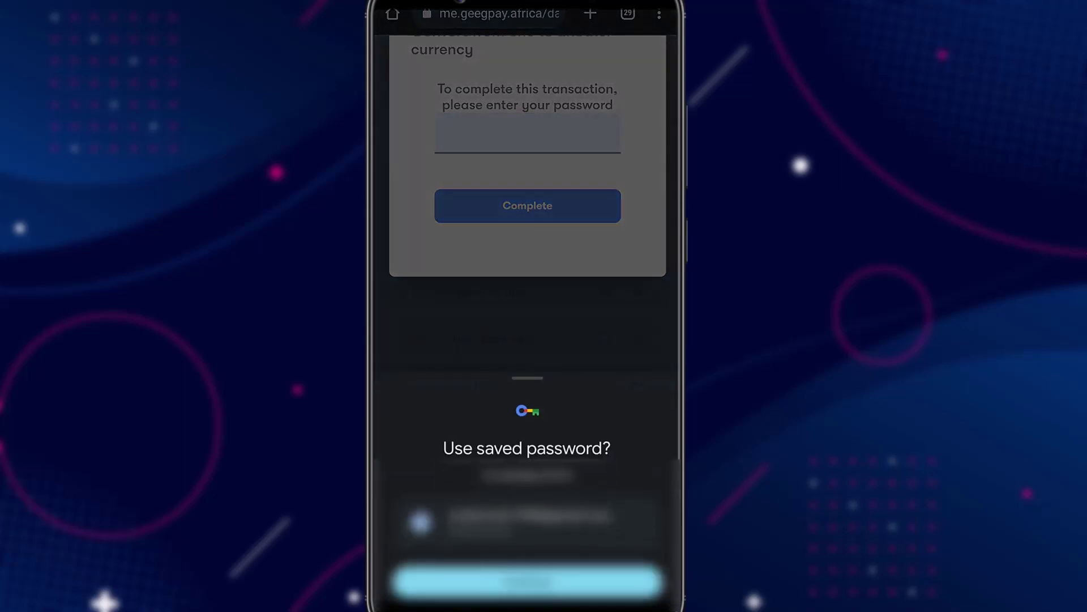
Authorise the USD-to-NGN conversion with the saved password and complete it
left_click(528, 582)
left_click(528, 205)
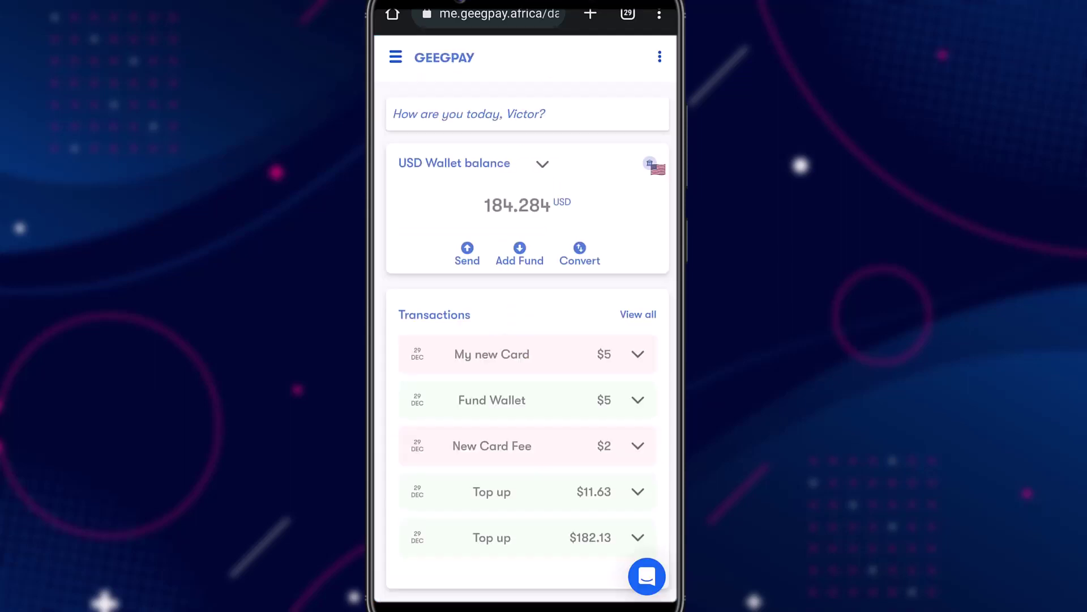
scroll(525, 306, "down", 1)
scroll(525, 306, "up", 1)
Switch the dashboard balance to the NGN wallet, showing 132,968.45
left_click(542, 164)
left_click(466, 187)
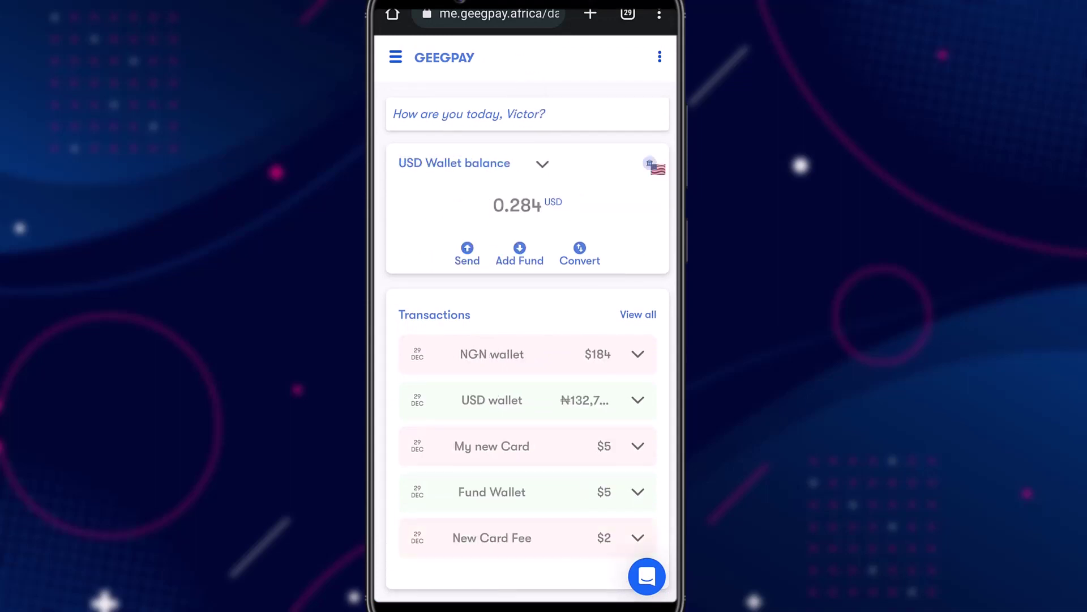
left_click(543, 164)
left_click(466, 187)
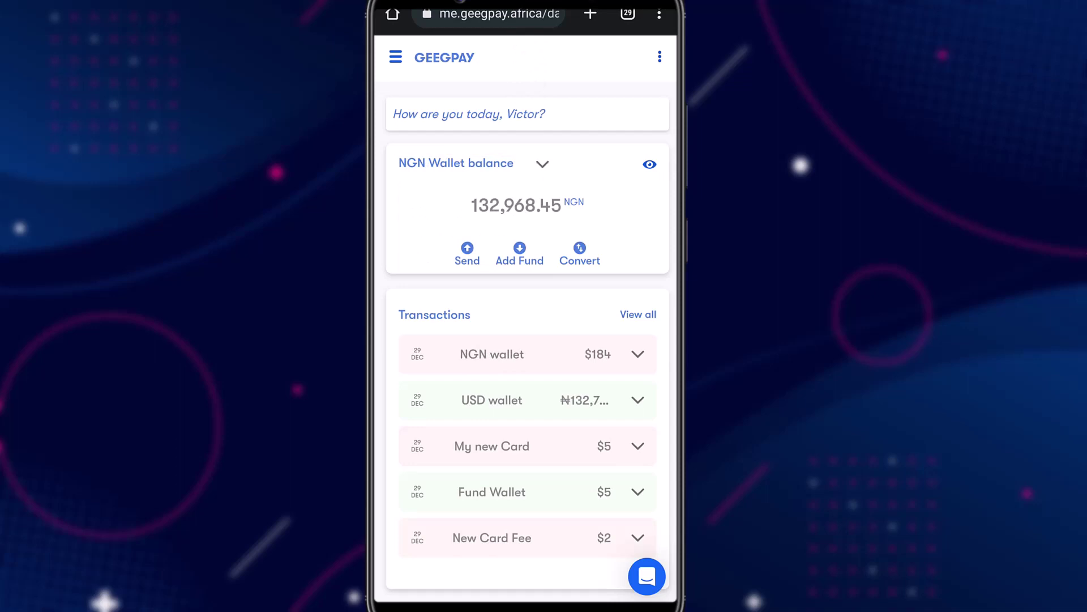
Quote a ₦132,900 bank transfer from the NGN wallet to the saved account, ₦15 fee
left_click(467, 254)
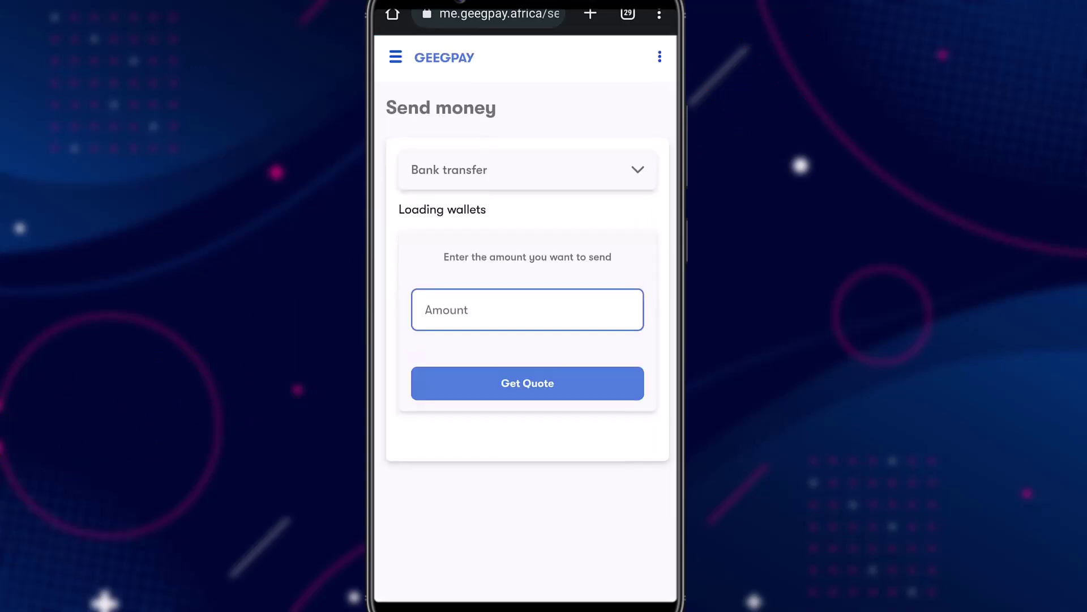
left_click(526, 170)
left_click(474, 194)
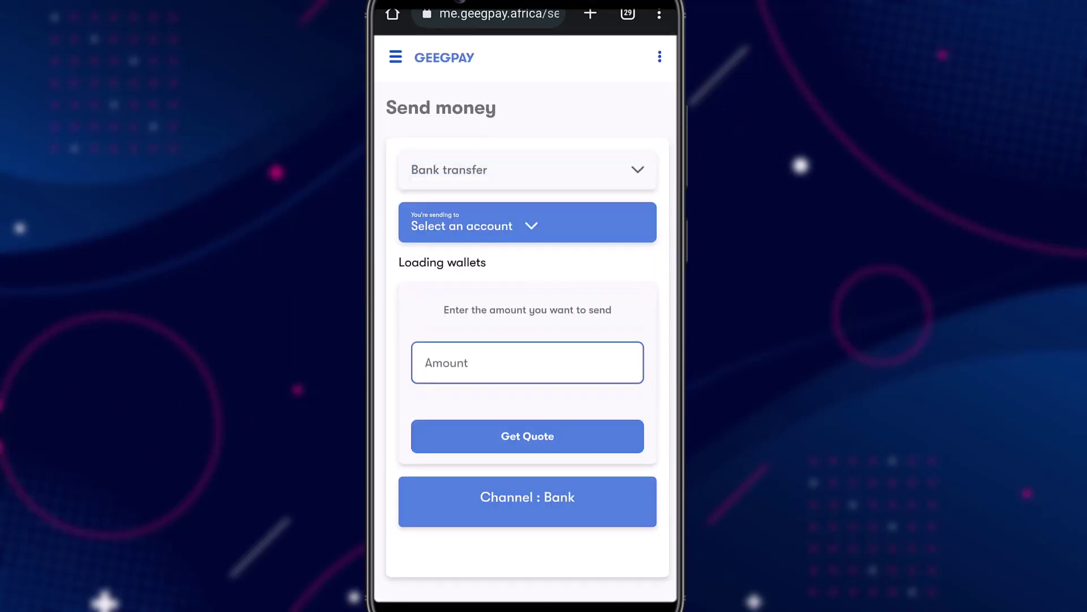
left_click(526, 225)
left_click(510, 324)
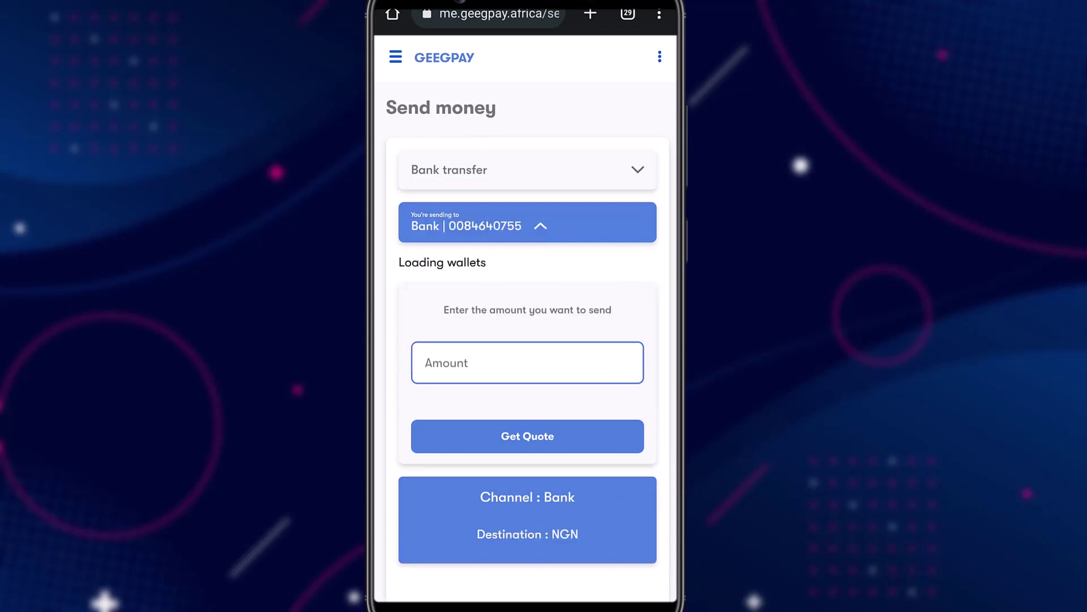
left_click(527, 362)
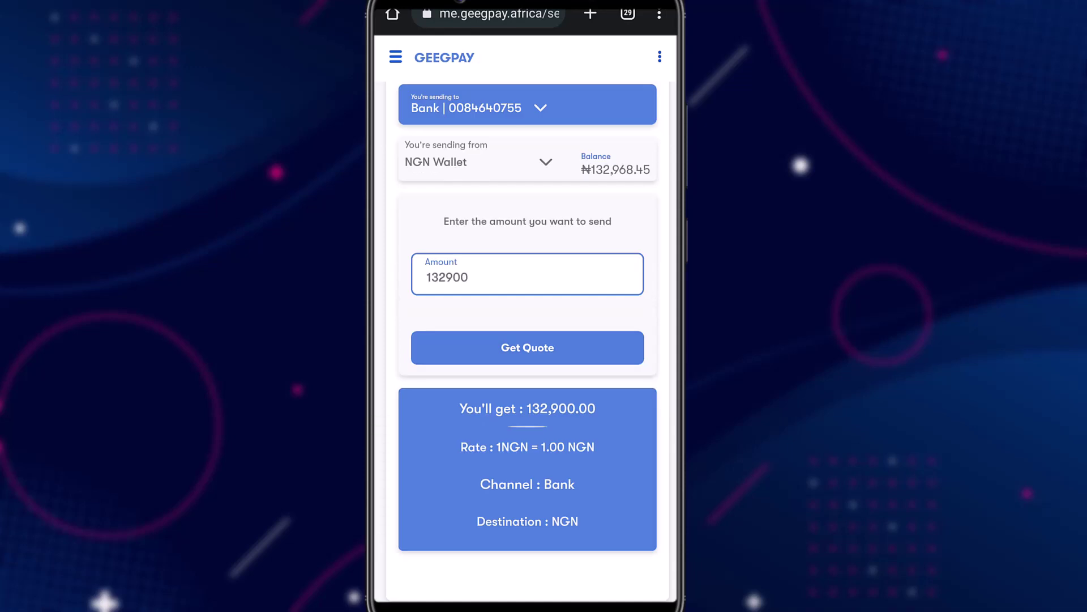
left_click(528, 347)
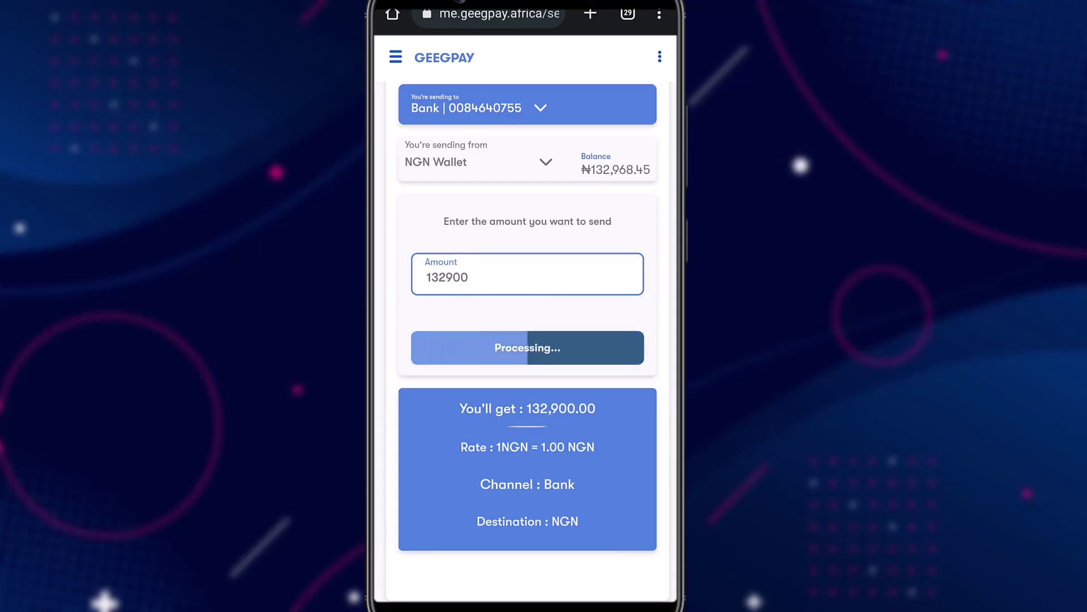
scroll(527, 340, "down", 3)
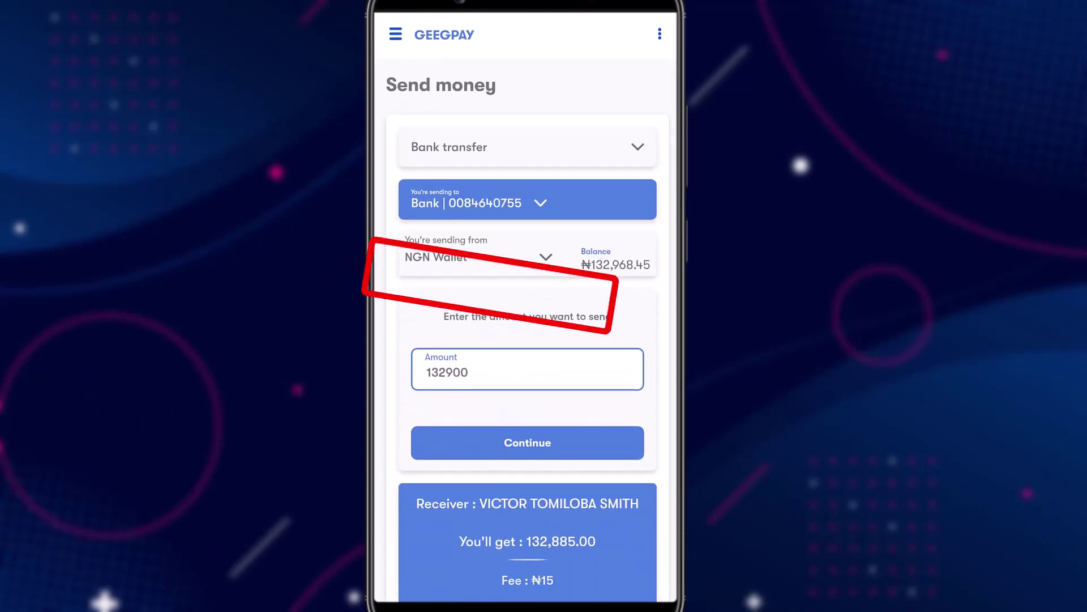
Authorise the ₦132,900 transfer with the saved password, send it, and return to the dashboard
left_click(527, 245)
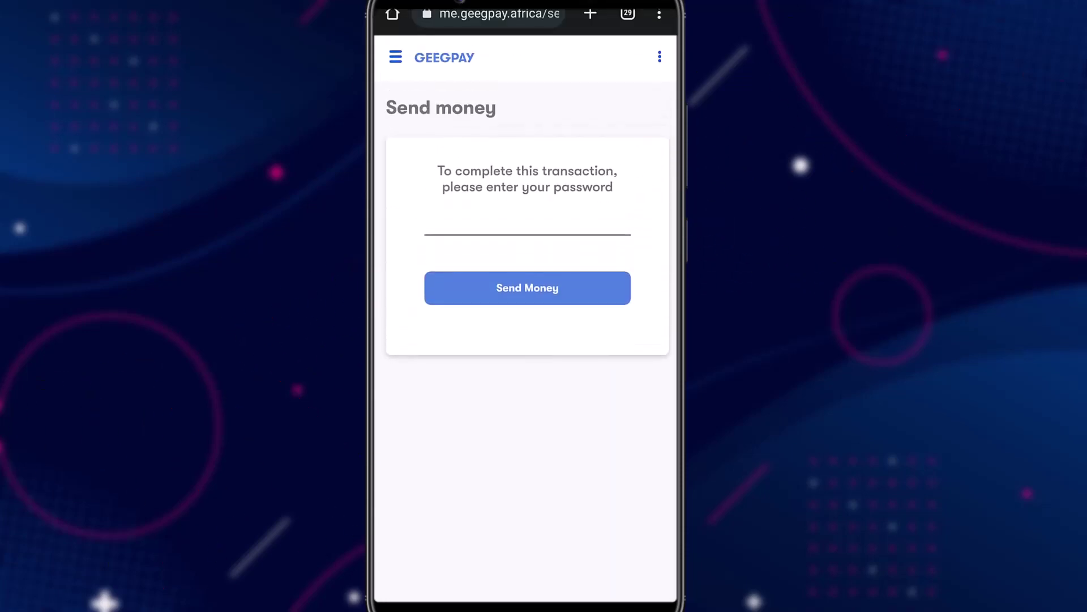
left_click(528, 221)
left_click(527, 583)
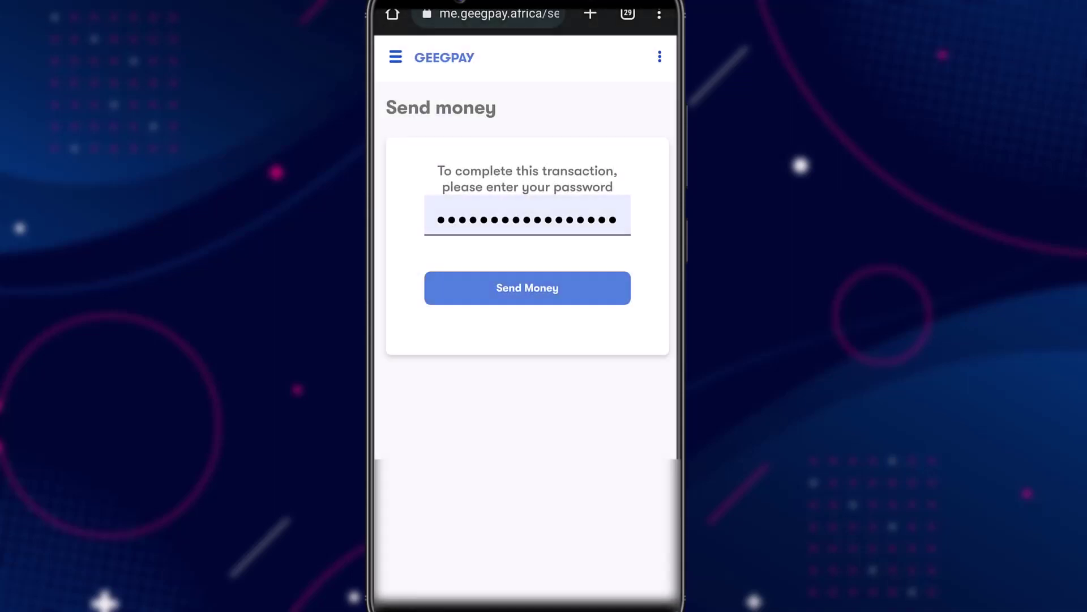
left_click(527, 288)
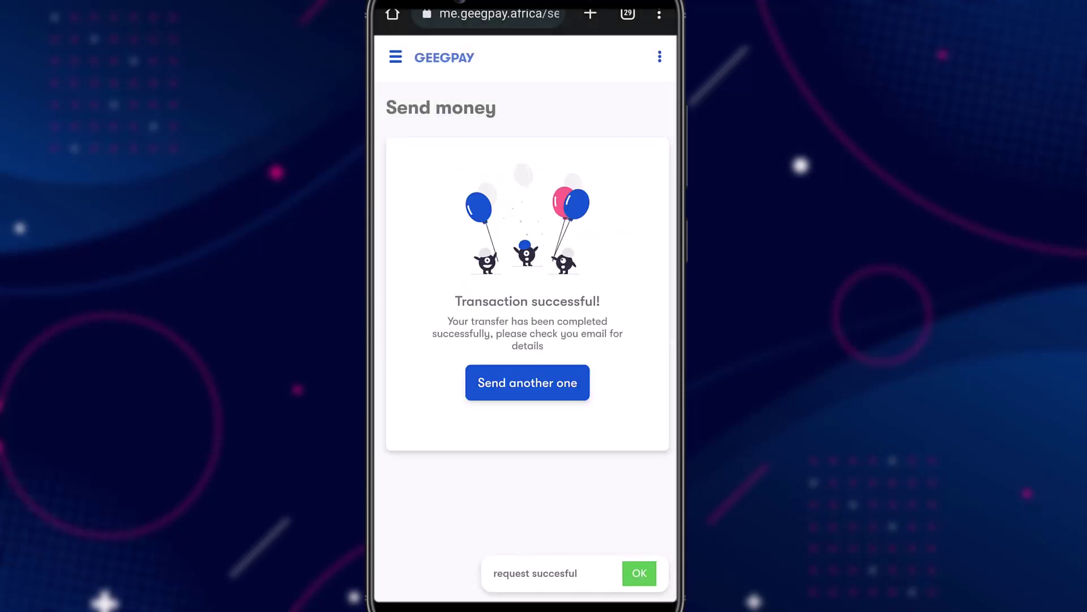
left_click(528, 382)
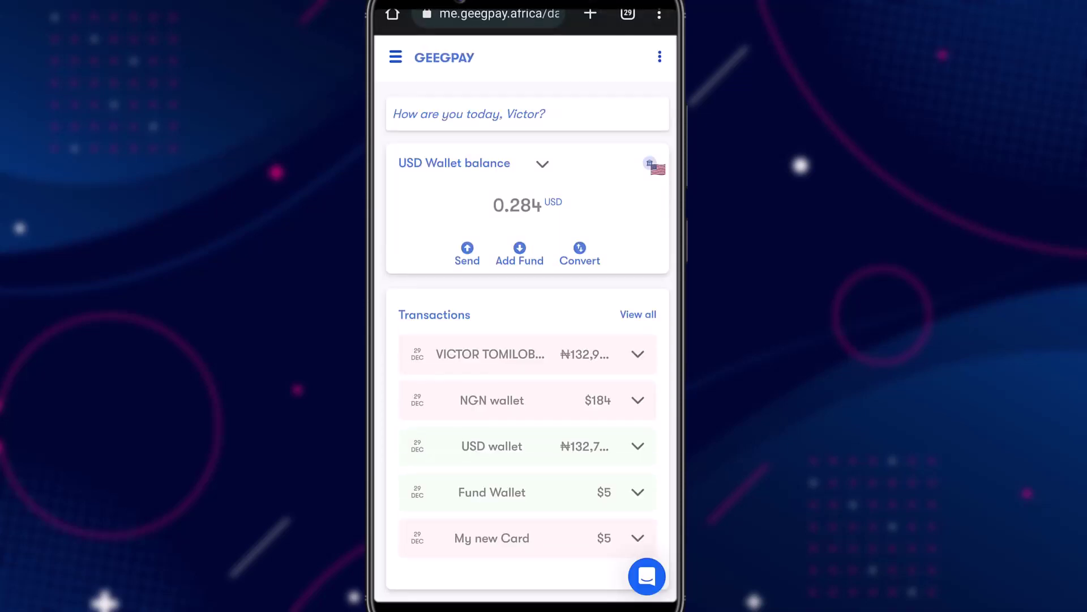
Toggle the wallet balance list, then view the Exchange Rates card with USD buying at NGN 721.2
left_click(542, 164)
left_click(542, 164)
scroll(527, 317, "down", 2)
scroll(526, 317, "down", 10)
scroll(527, 317, "down", 5)
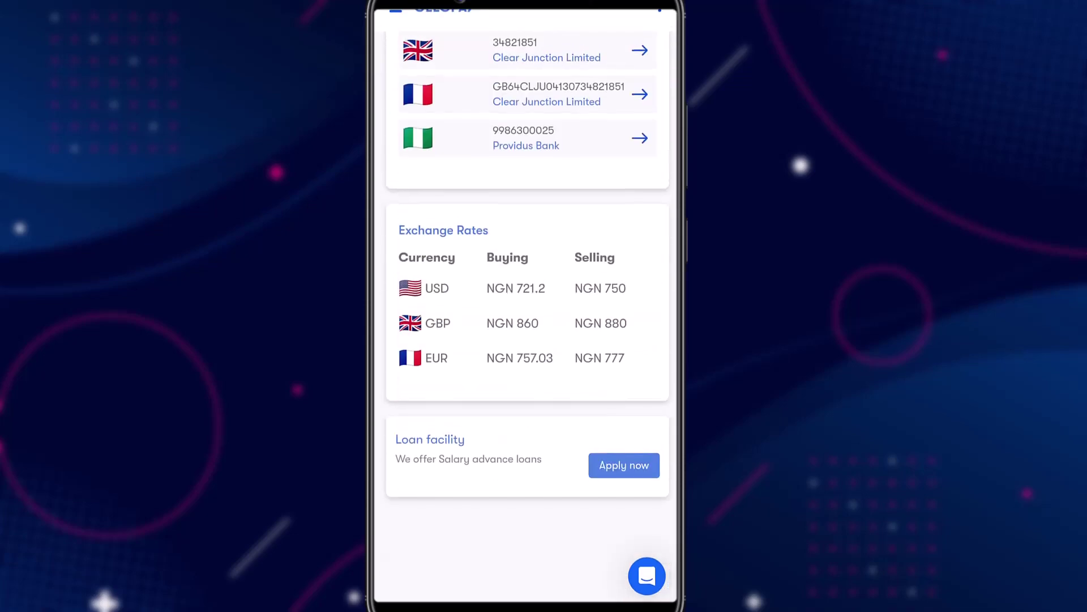